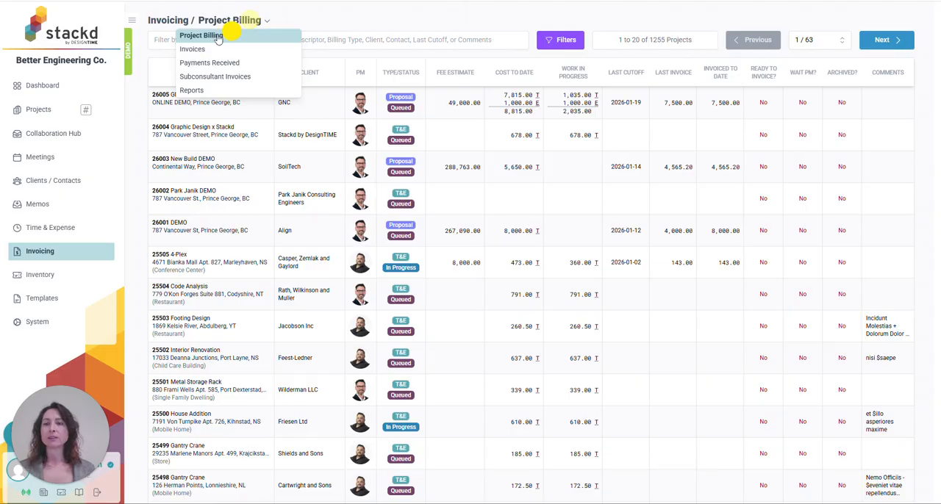
# Open the Project Billing list and show its filter options
pyautogui.click(272, 37)
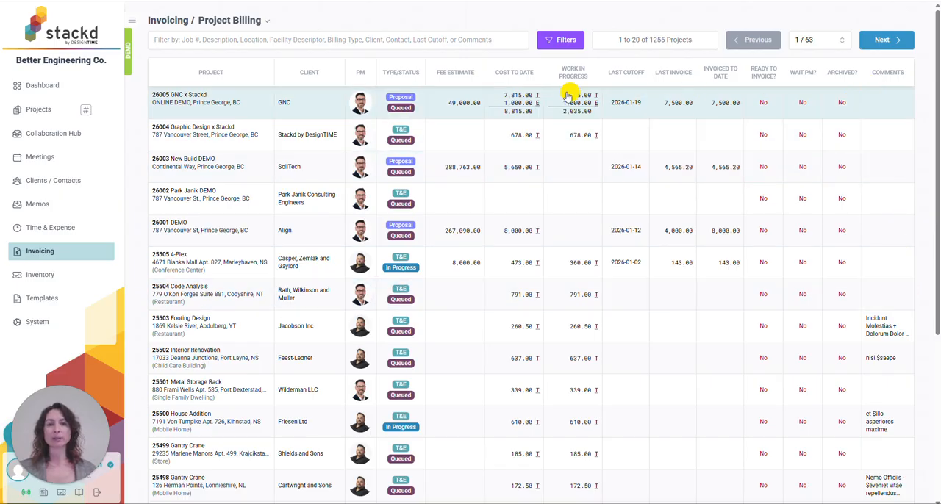
pyautogui.click(554, 44)
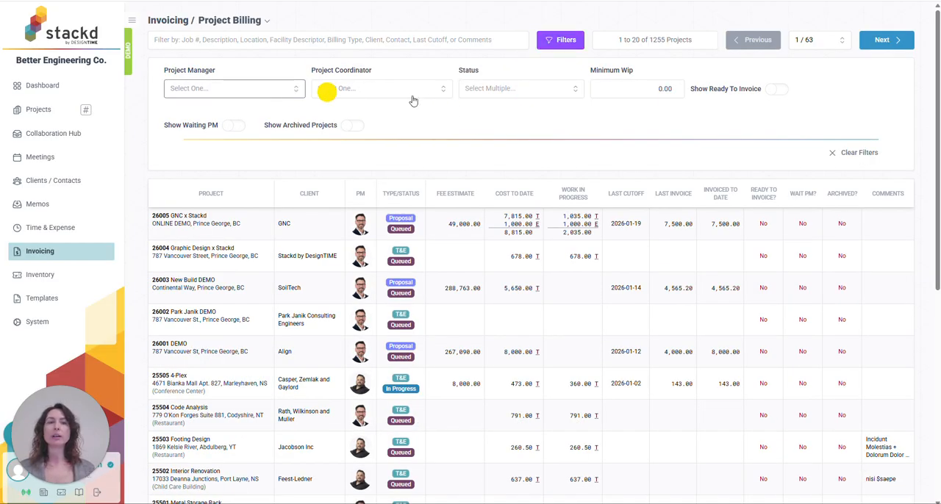
# Try filtering the projects by a minimum WIP of 100.00, look through the matches and reset the minimum
pyautogui.click(646, 89)
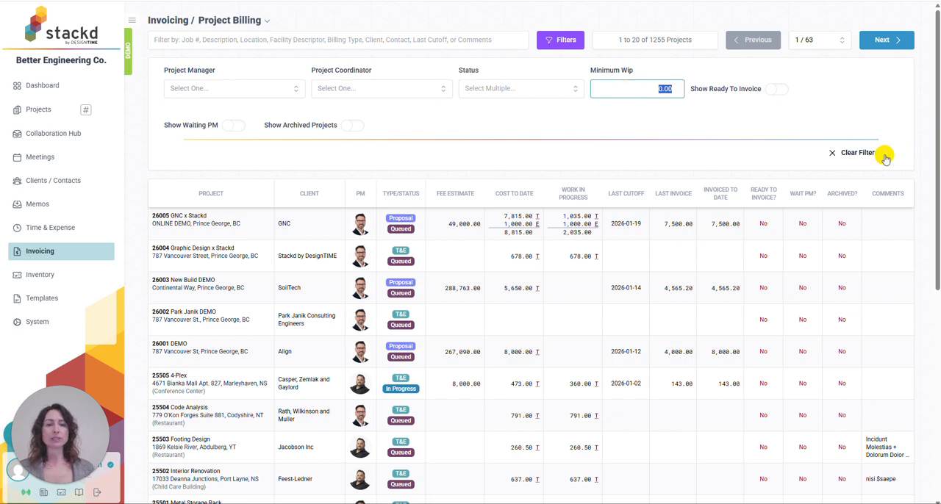
pyautogui.write('10')
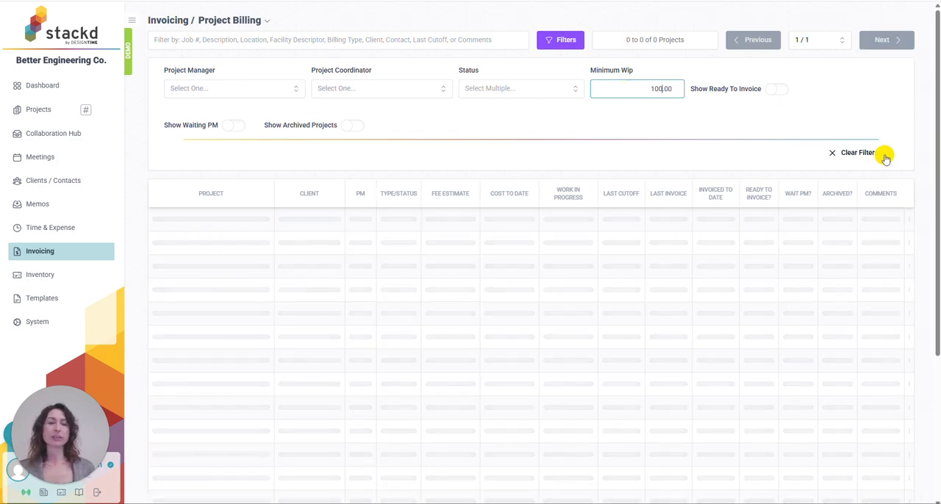
pyautogui.scroll(-3, 600, 252)
pyautogui.scroll(-3, 603, 276)
pyautogui.scroll(6, 599, 283)
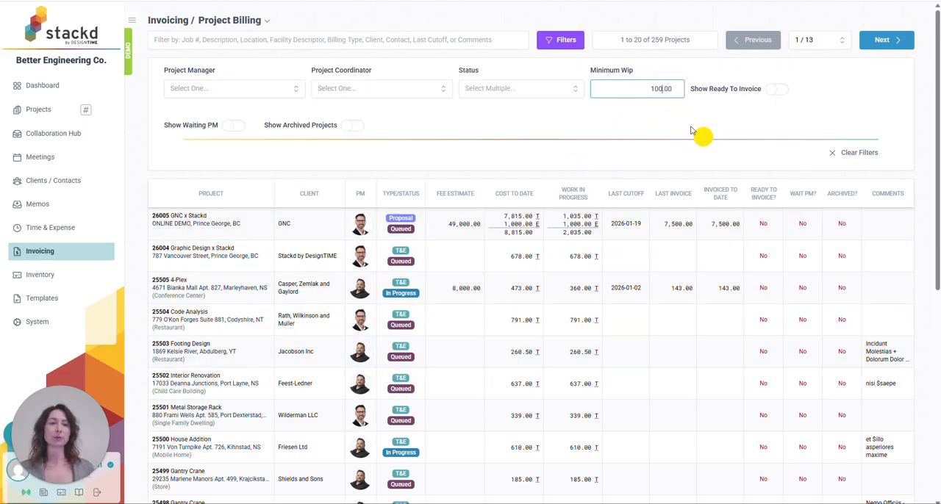
pyautogui.moveTo(640, 89); pyautogui.dragTo(771, 89)
pyautogui.press('BackSpace')
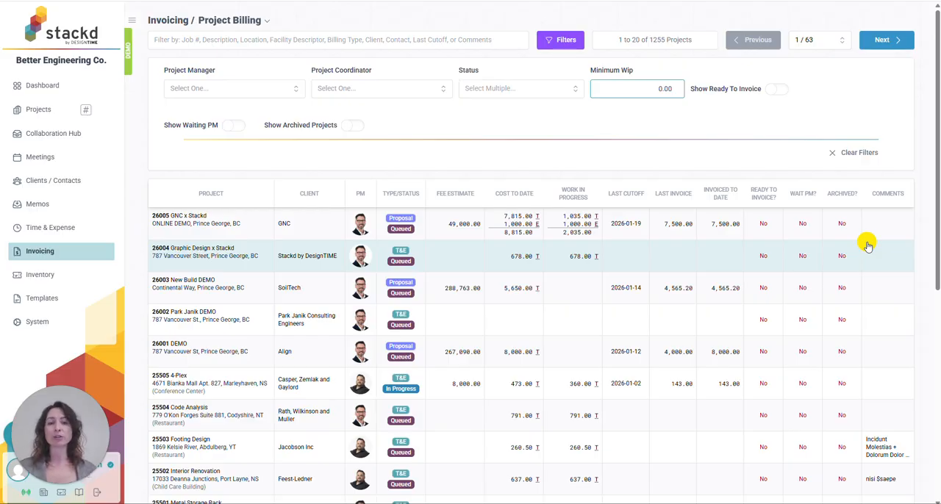
# Filter the list to projects ready to invoice and open the billing details of the Cronin-Corkery Comfort Letter project
pyautogui.click(773, 91)
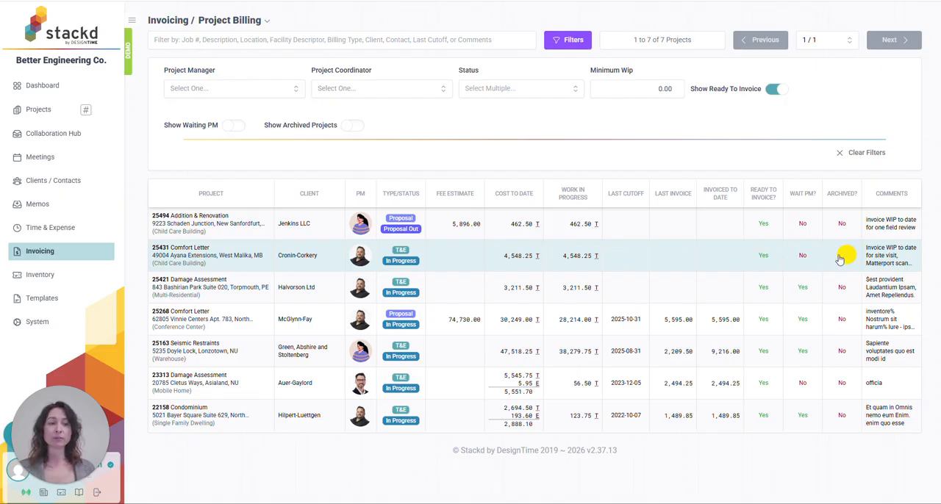
pyautogui.click(897, 260)
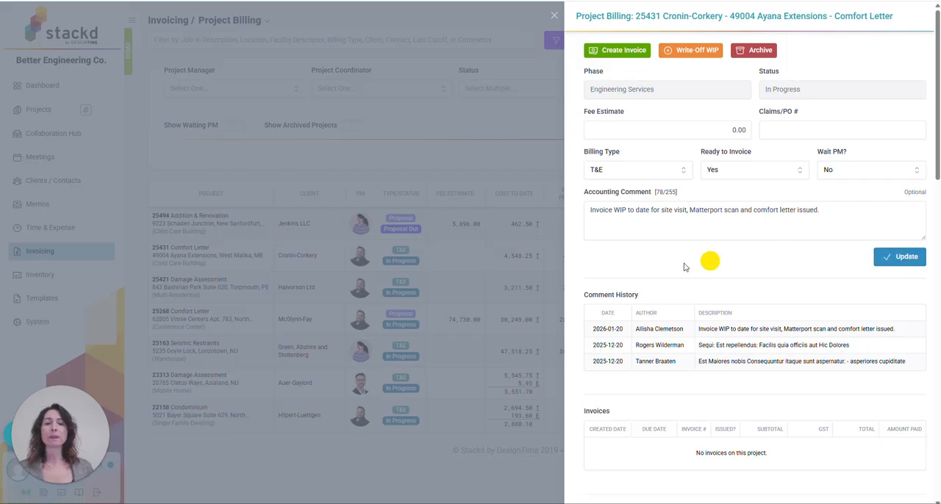
pyautogui.click(895, 262)
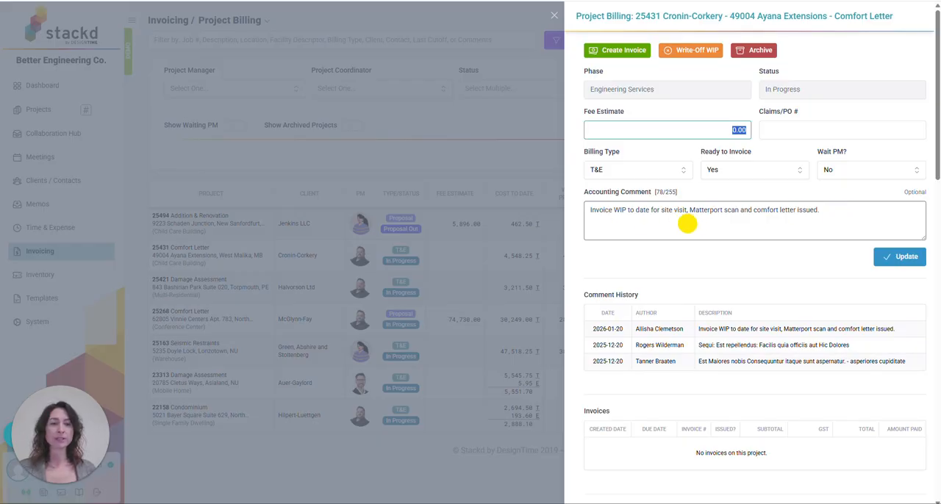
# Set the project's Ready to Invoice option to Yes and look over its accounting comment history
pyautogui.click(796, 173)
pyautogui.click(780, 200)
pyautogui.scroll(-1, 708, 273)
pyautogui.scroll(-2, 709, 274)
pyautogui.scroll(1, 698, 220)
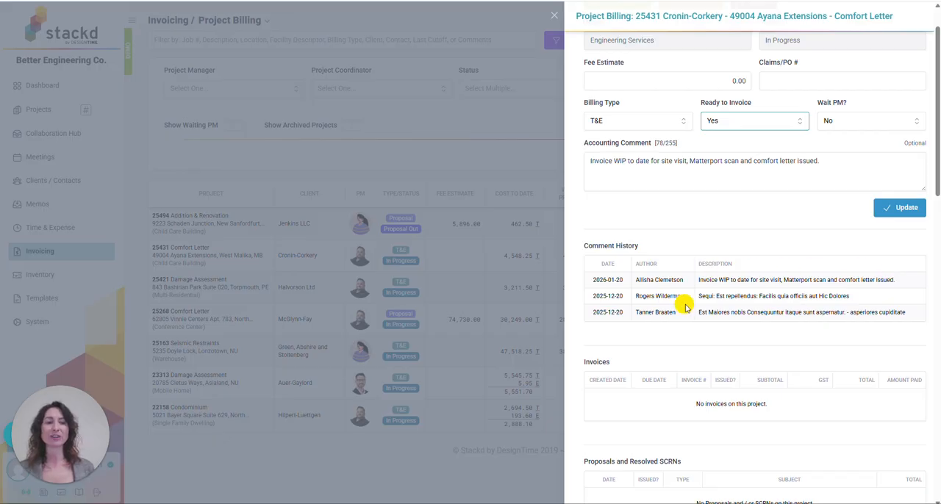
# Review the project's invoices, proposals and resolved SCRNs, and its work-in-progress time entries
pyautogui.scroll(-3, 724, 346)
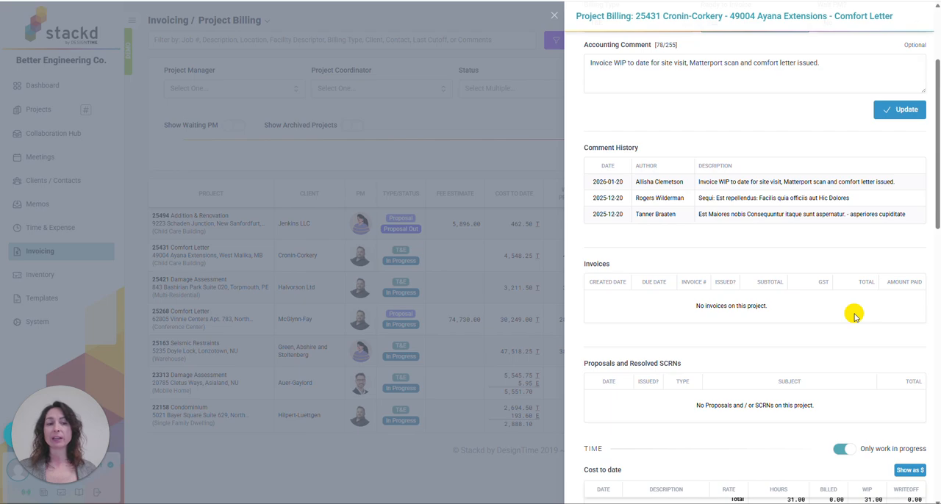
pyautogui.scroll(-3, 842, 307)
pyautogui.scroll(1, 683, 250)
pyautogui.scroll(-1, 702, 300)
pyautogui.scroll(1, 706, 272)
pyautogui.scroll(-3, 814, 321)
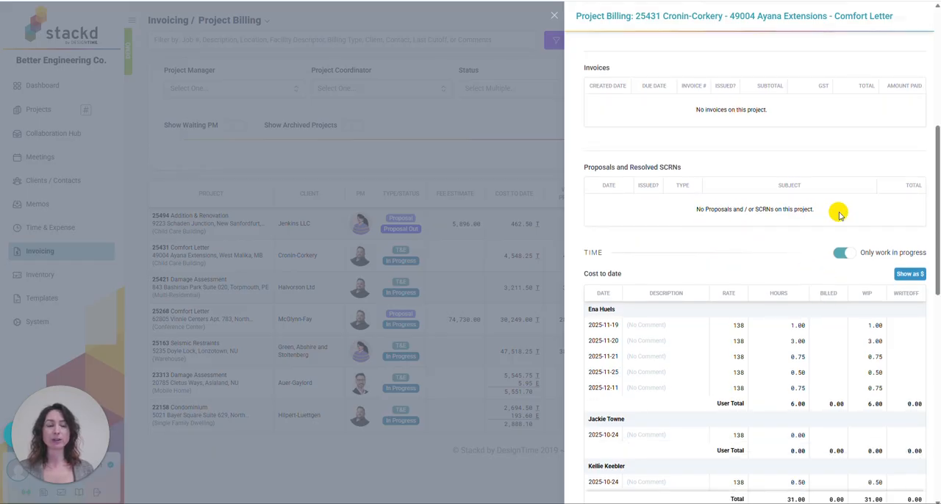
pyautogui.scroll(-3, 826, 216)
pyautogui.scroll(2, 671, 169)
pyautogui.scroll(-3, 750, 216)
pyautogui.scroll(-2, 783, 267)
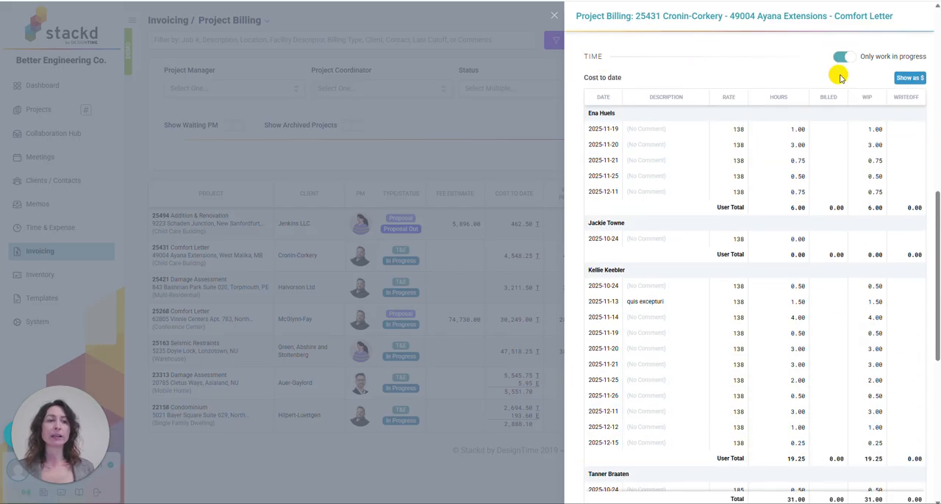
# View the time costs in dollars, return them to hours, and check the project's expenses and subconsultant invoices
pyautogui.click(909, 81)
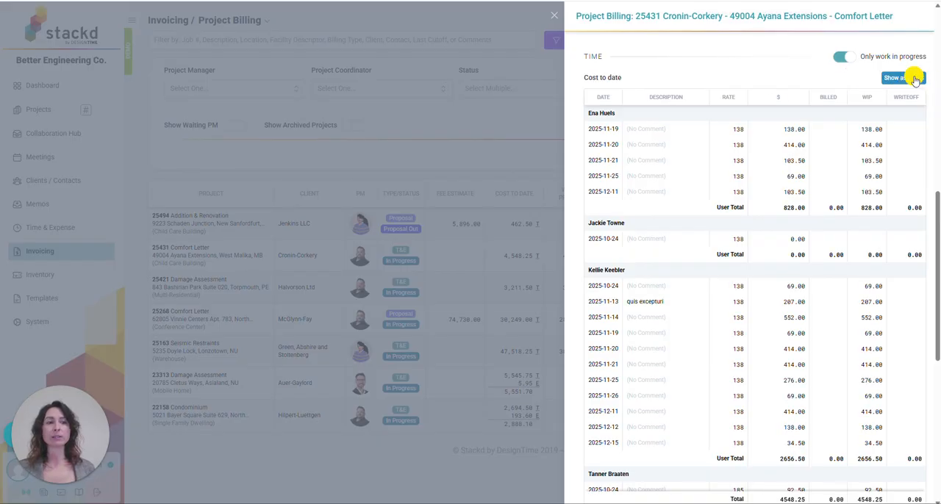
pyautogui.click(915, 79)
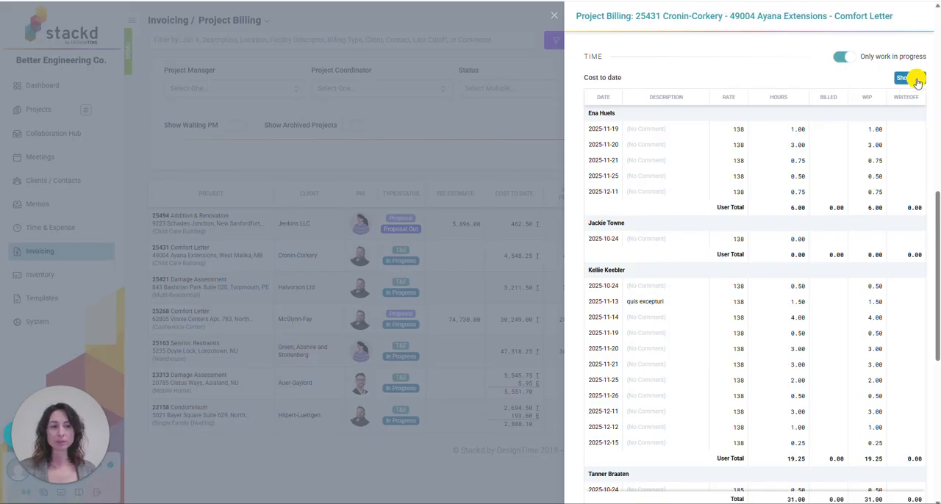
pyautogui.scroll(-5, 754, 426)
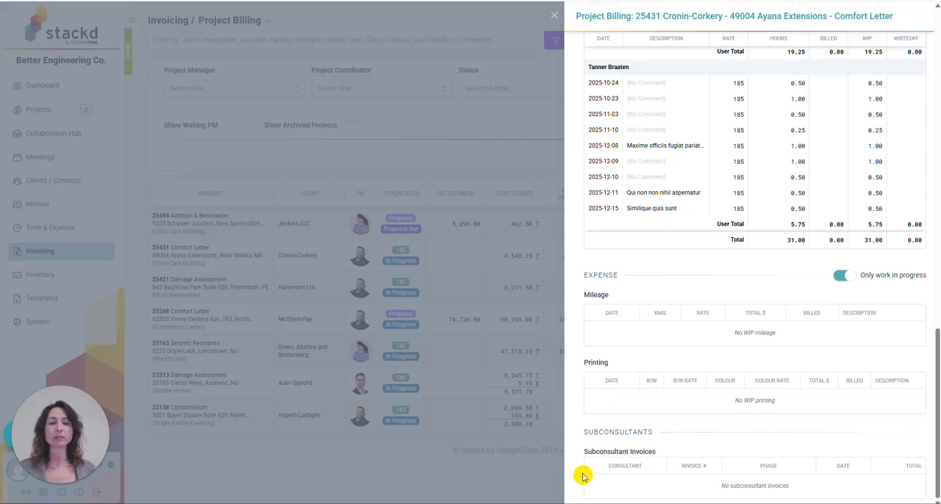
pyautogui.scroll(10, 688, 343)
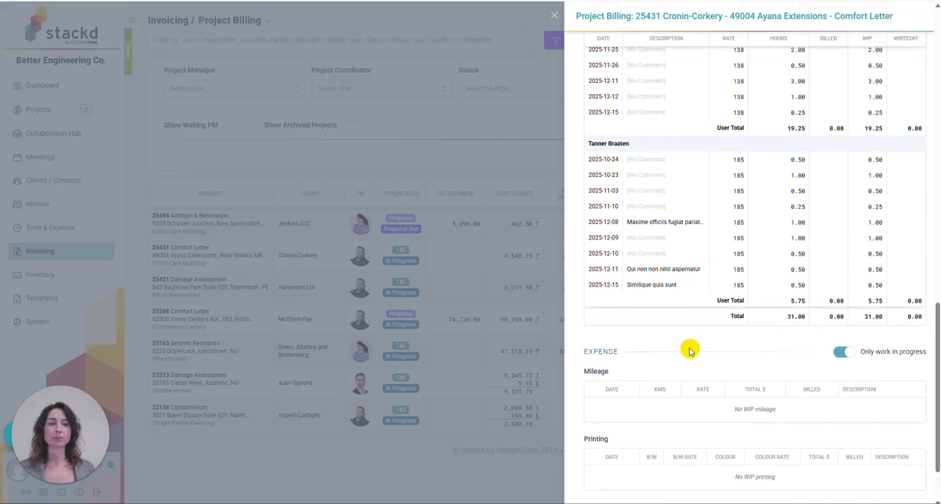
pyautogui.scroll(4, 689, 340)
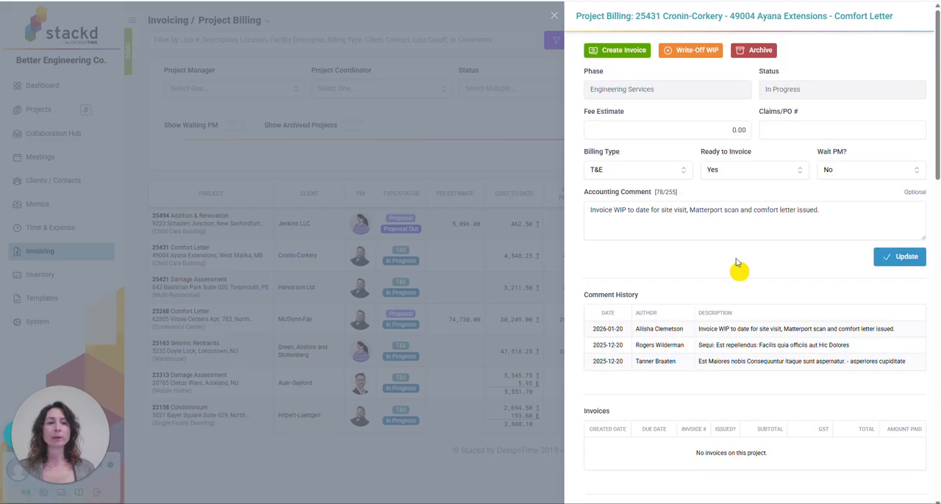
# Create an invoice for the project and check its Claims/PO # and Internal Comments fields
pyautogui.click(619, 52)
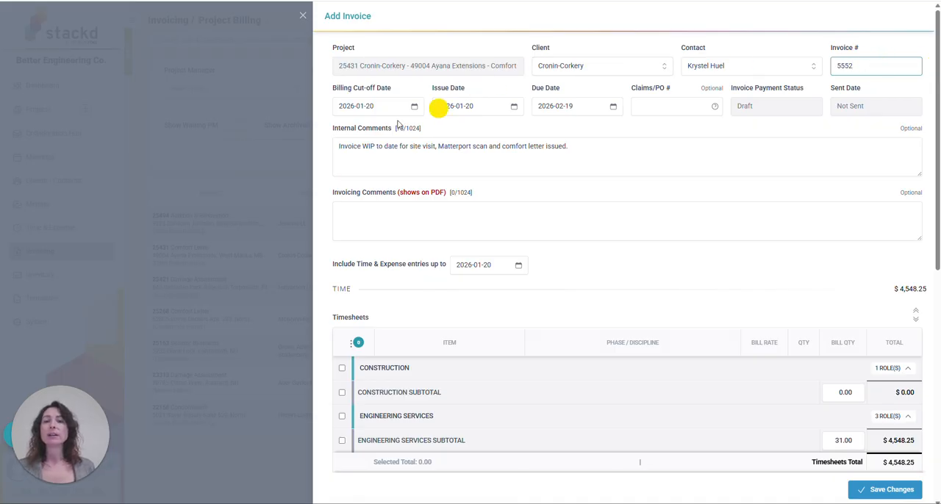
pyautogui.click(443, 146)
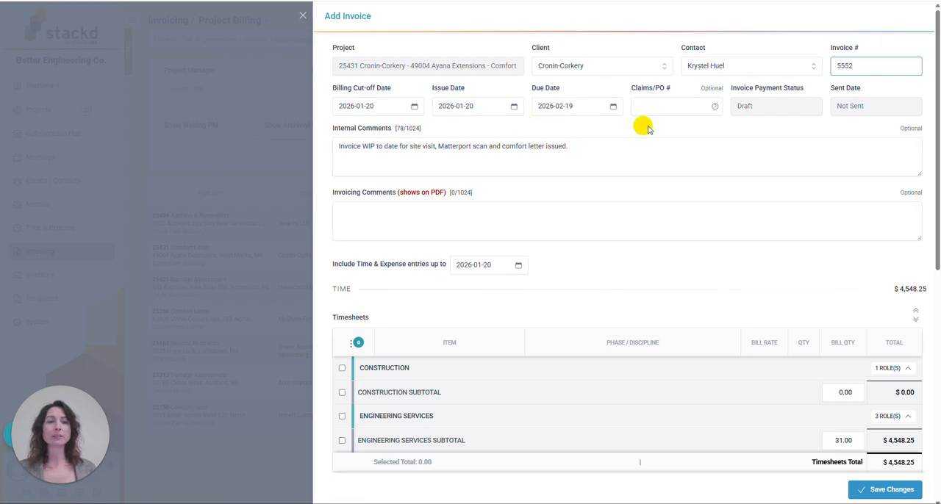
pyautogui.click(672, 107)
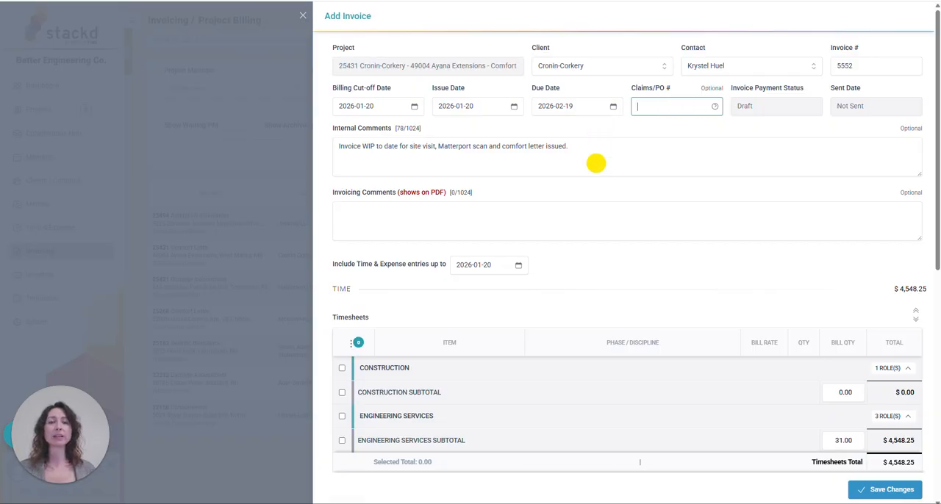
pyautogui.moveTo(579, 150); pyautogui.dragTo(315, 147)
pyautogui.click(588, 150)
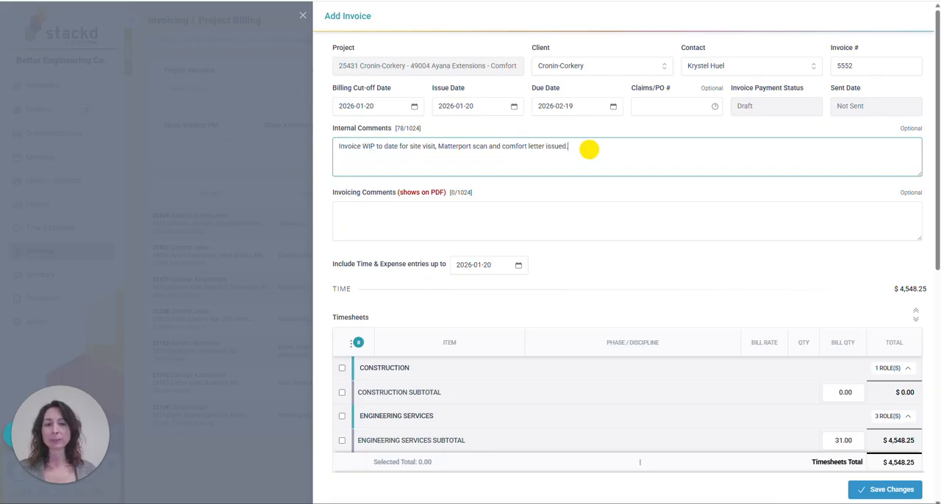
# Enter "Invoice for site visit, Matterport scan and comfort letter issued." as the invoicing comment, reusing the internal comment's wording
pyautogui.click(394, 215)
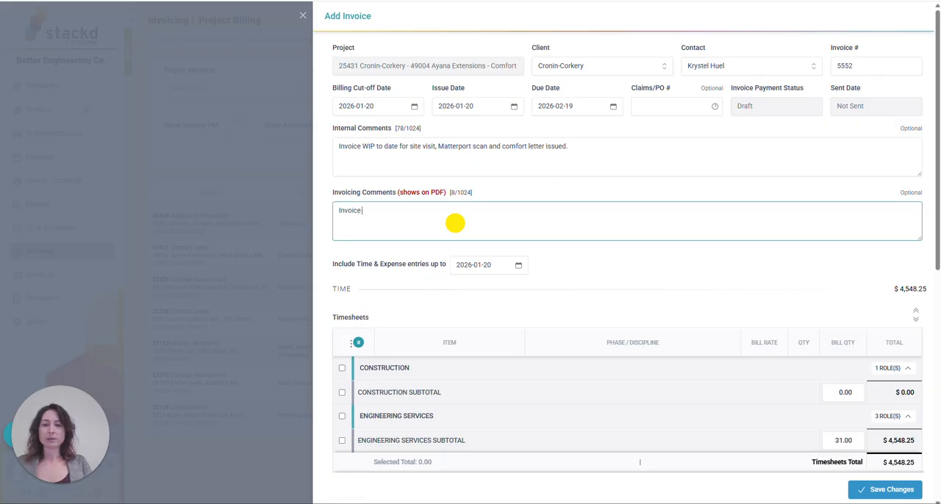
pyautogui.moveTo(588, 147); pyautogui.dragTo(413, 156)
pyautogui.hotkey('ctrl', 'c')
pyautogui.click(411, 213)
pyautogui.hotkey('ctrl', 'v')
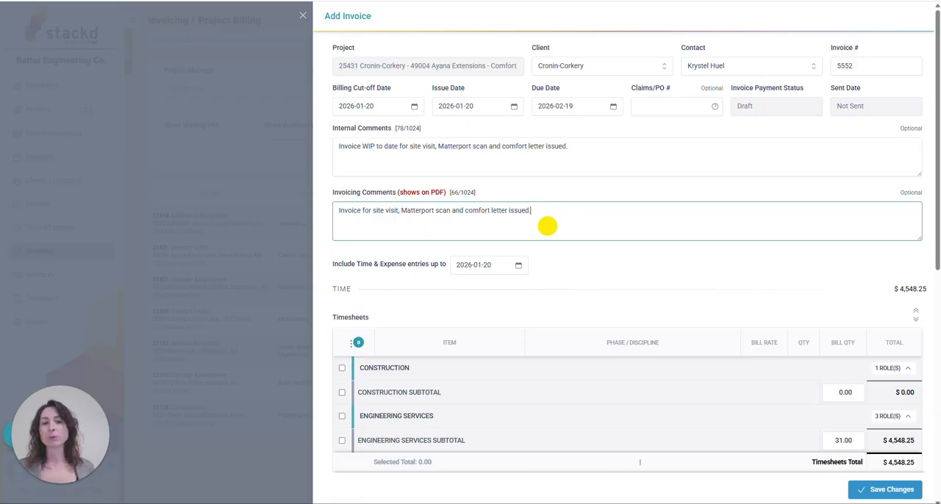
# Expand all timesheet groups of the invoice down to the individual entries
pyautogui.scroll(-1, 548, 235)
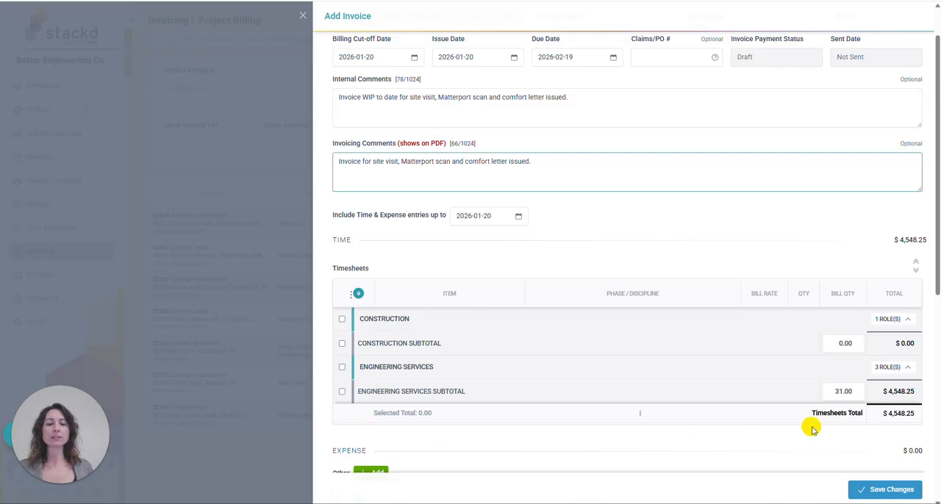
pyautogui.scroll(-1, 816, 430)
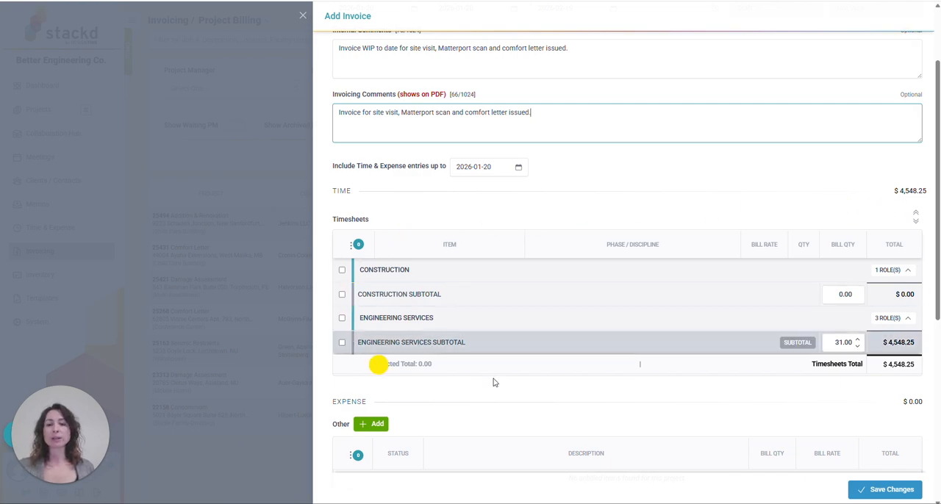
pyautogui.click(914, 222)
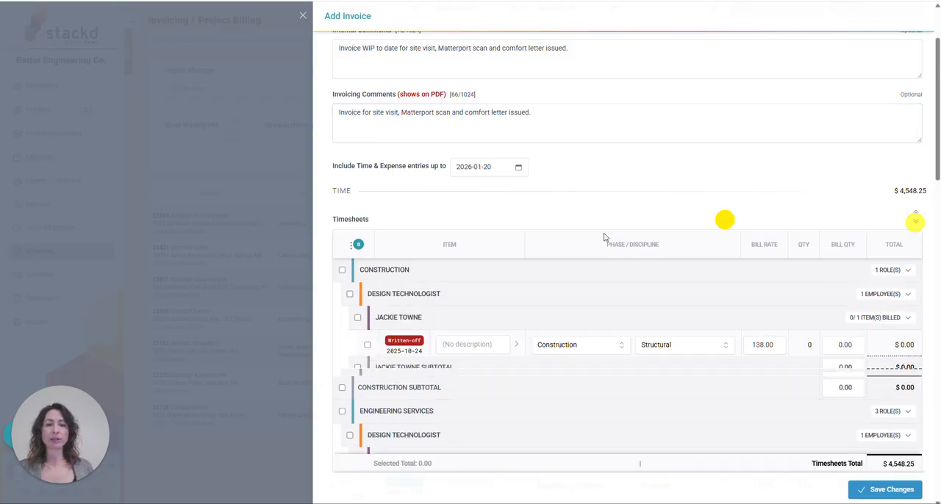
# Examine the timesheet entries by phase, role and employee, including their billing status, bill rates and billed quantities
pyautogui.scroll(-2, 448, 265)
pyautogui.scroll(-2, 452, 274)
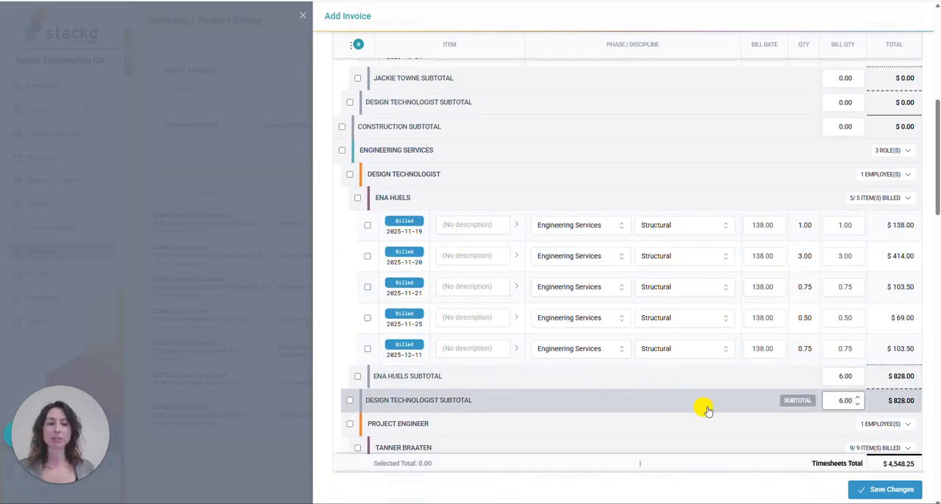
pyautogui.scroll(-5, 698, 408)
pyautogui.scroll(-4, 690, 402)
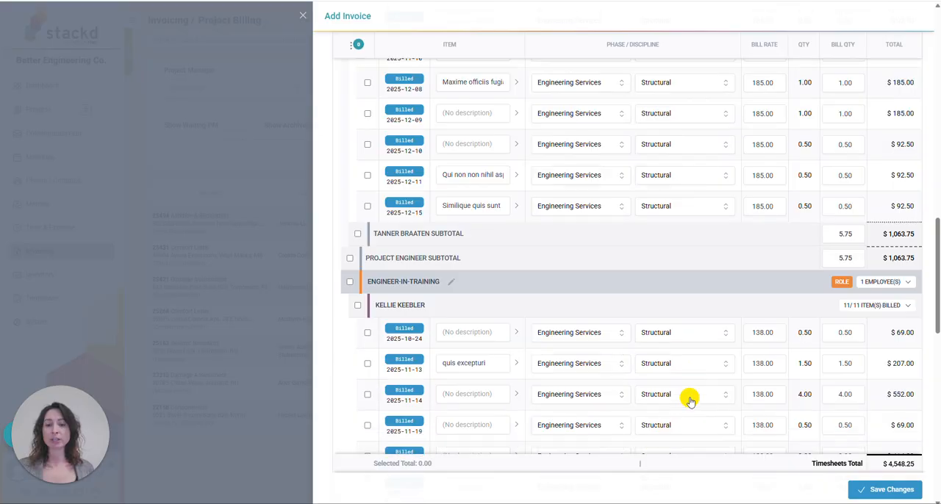
pyautogui.scroll(7, 671, 399)
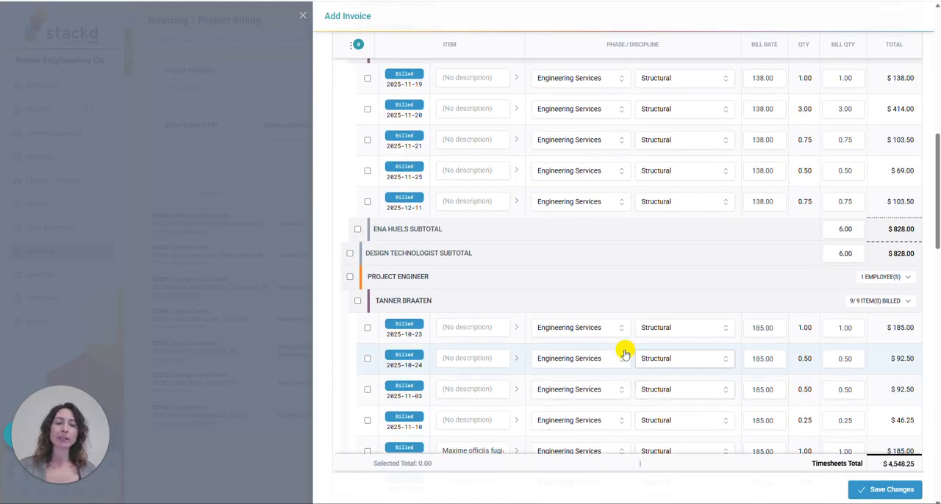
pyautogui.scroll(2, 636, 330)
pyautogui.scroll(3, 634, 332)
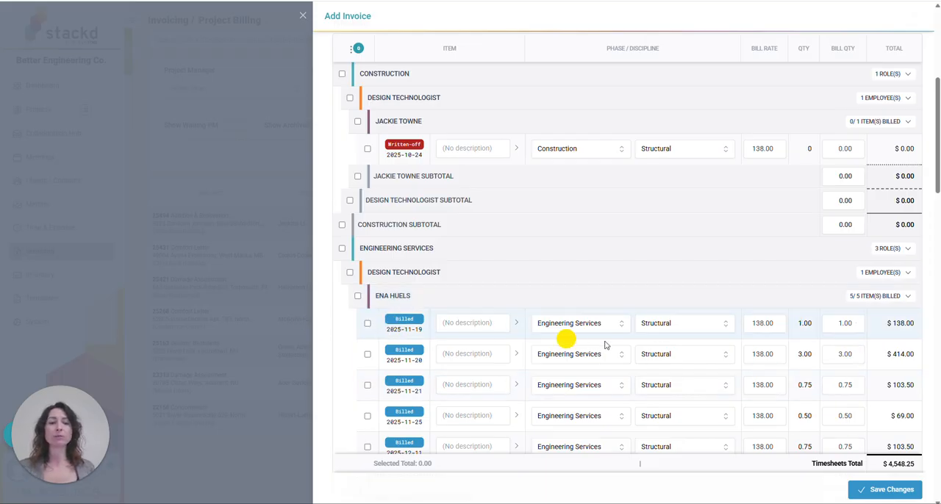
pyautogui.scroll(3, 657, 302)
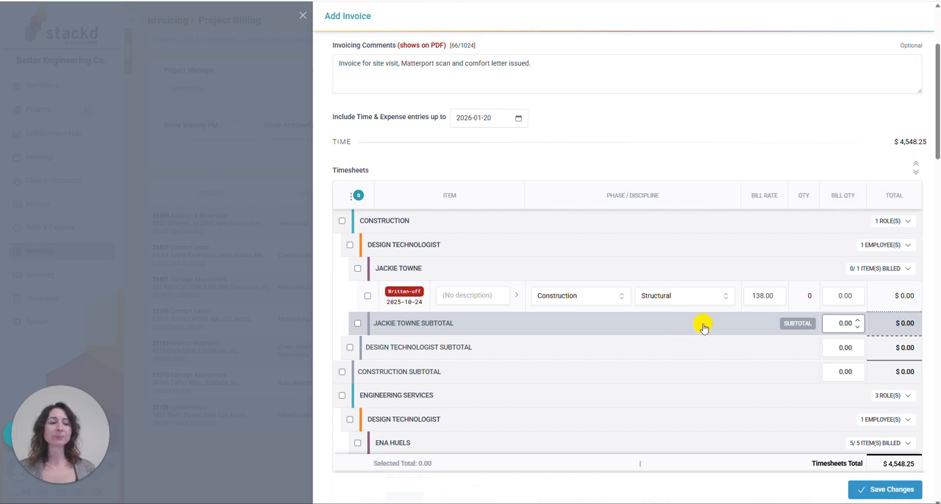
pyautogui.scroll(-1, 625, 370)
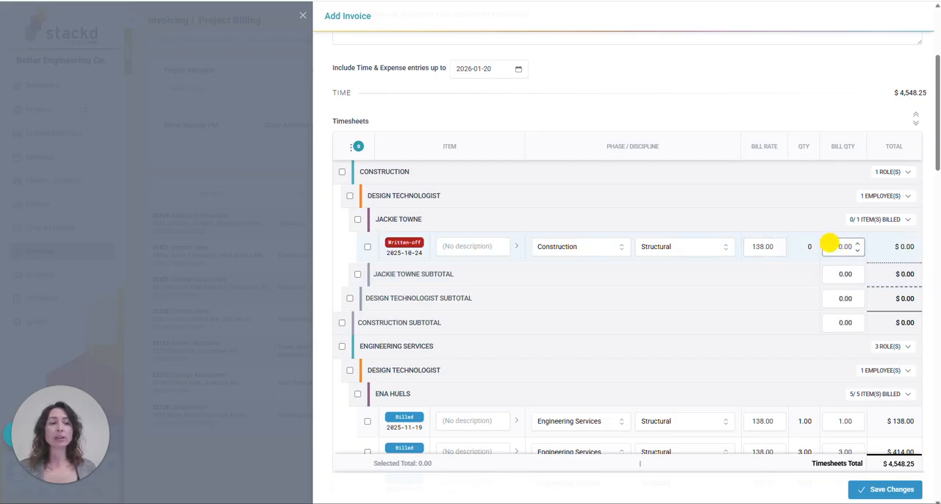
pyautogui.scroll(-2, 861, 397)
pyautogui.scroll(6, 845, 389)
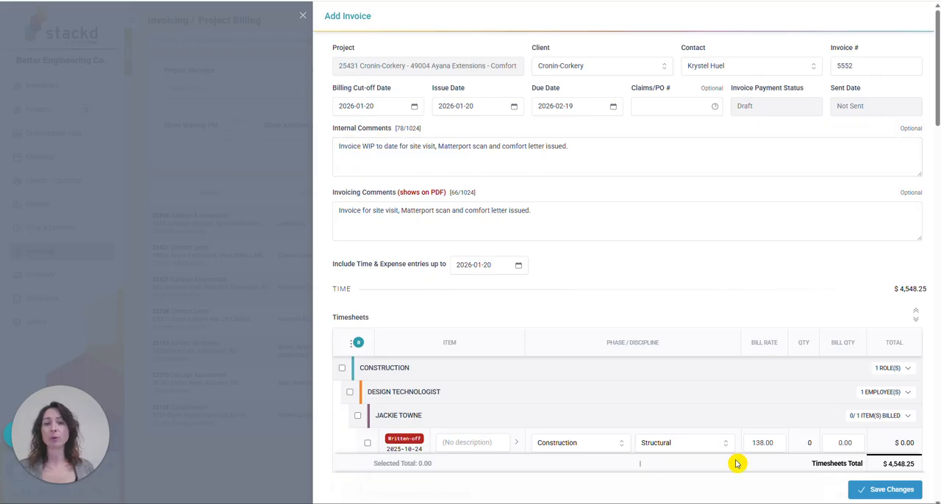
pyautogui.scroll(-6, 705, 382)
pyautogui.scroll(-4, 661, 382)
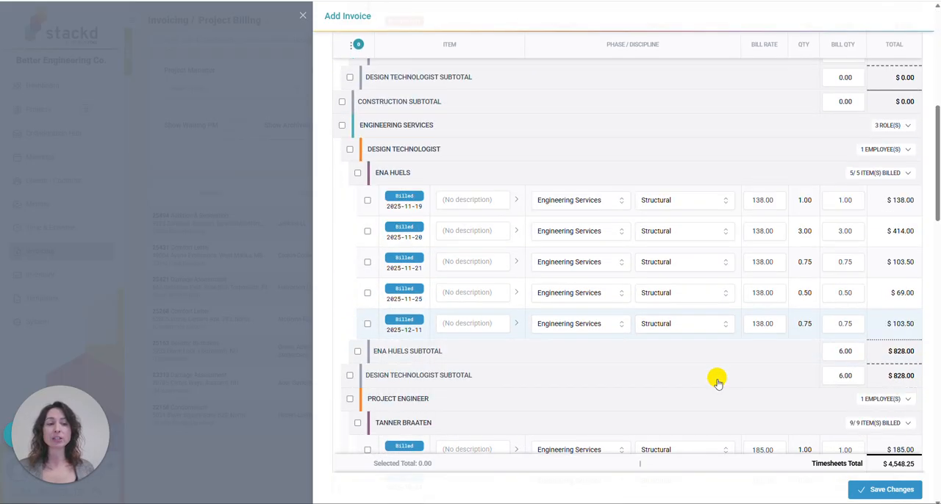
# Try postponing the Design Technologist's 2025-11-19 and 2025-11-20 timesheet entries, and set both back to Billed
pyautogui.scroll(2, 624, 308)
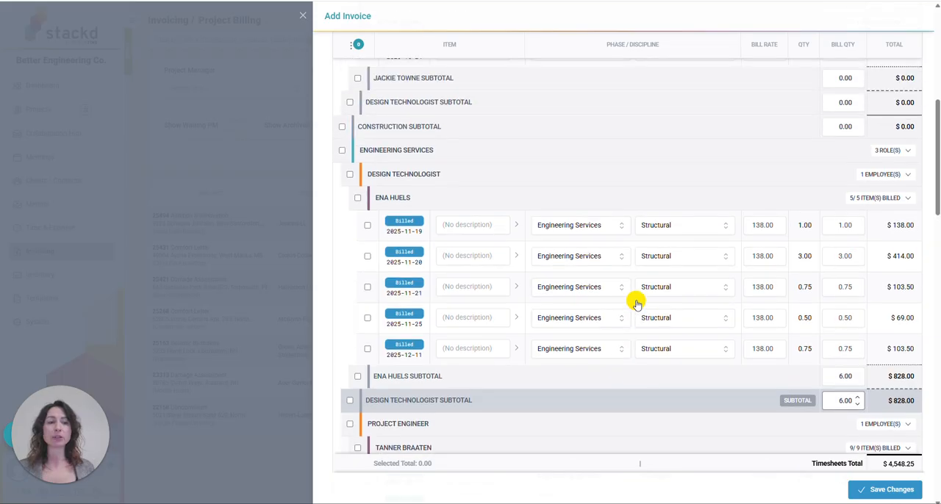
pyautogui.click(404, 223)
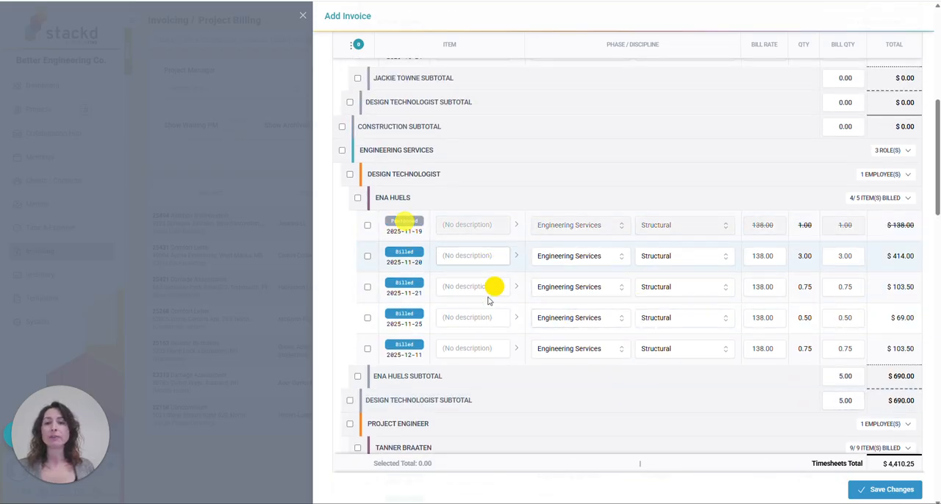
pyautogui.click(408, 259)
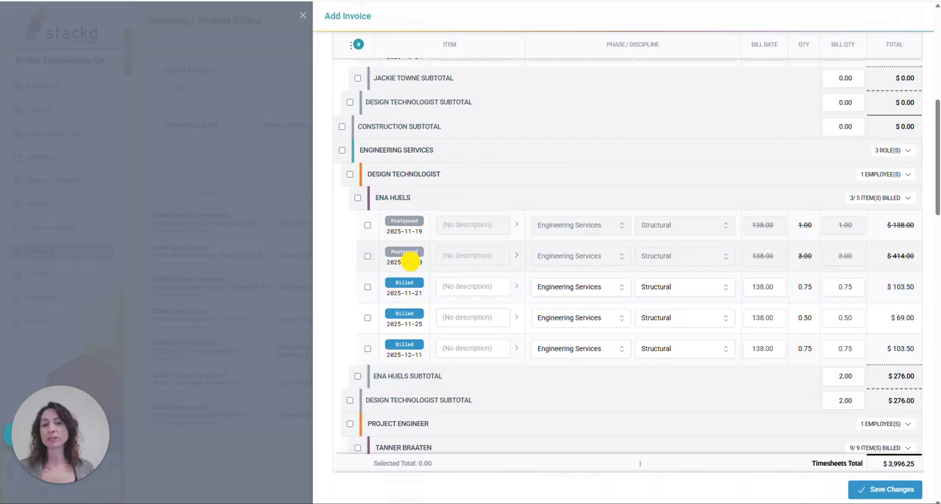
pyautogui.click(406, 256)
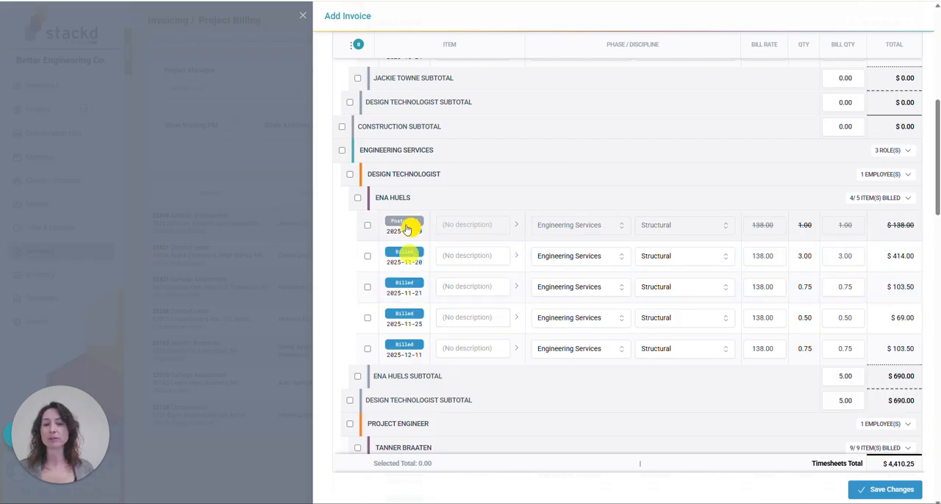
pyautogui.click(404, 225)
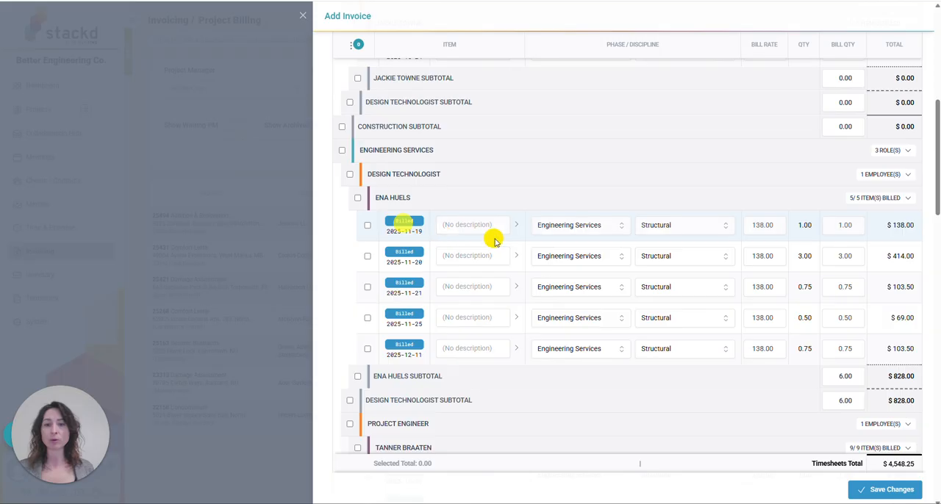
# Select all of the Engineering Services Design Technologist's entries, check the available bulk actions, and clear the selection
pyautogui.click(358, 199)
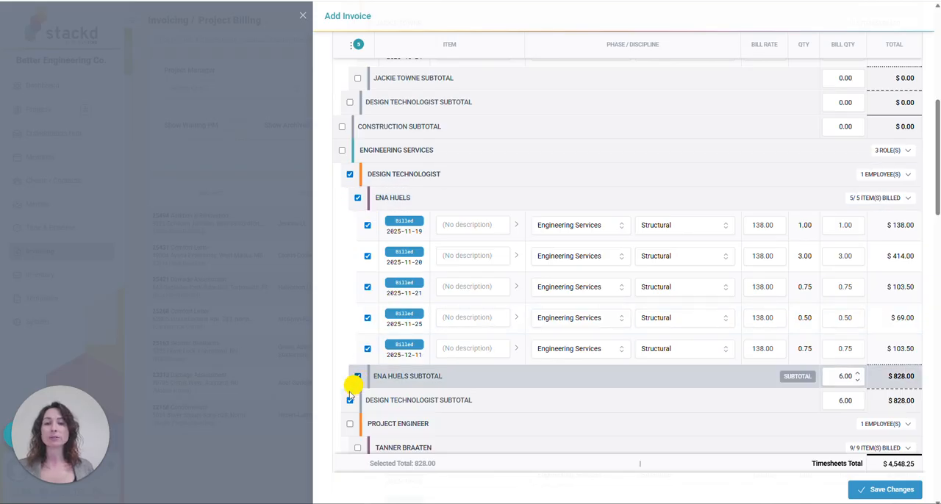
pyautogui.scroll(1, 369, 217)
pyautogui.scroll(3, 352, 132)
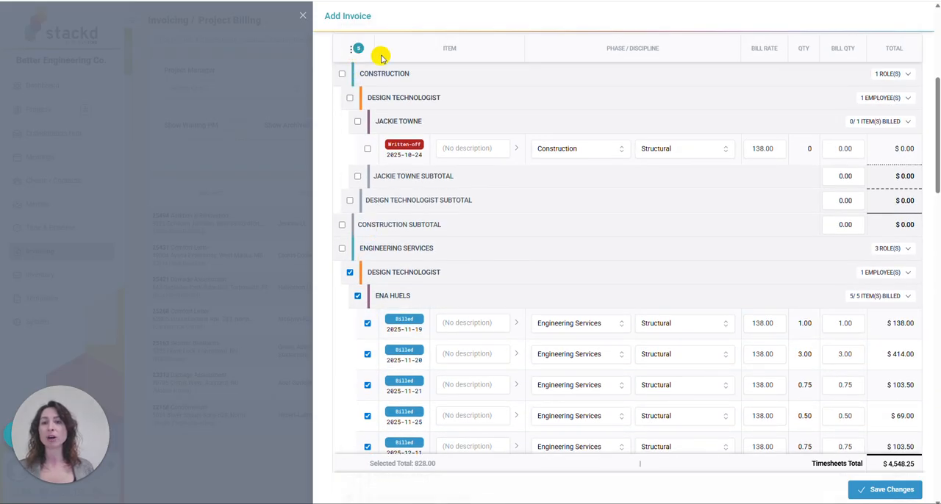
pyautogui.click(351, 53)
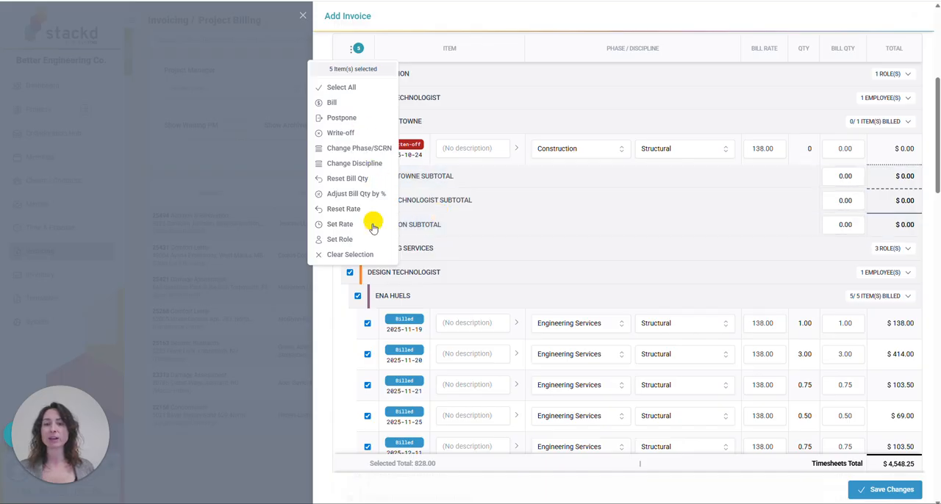
pyautogui.click(339, 361)
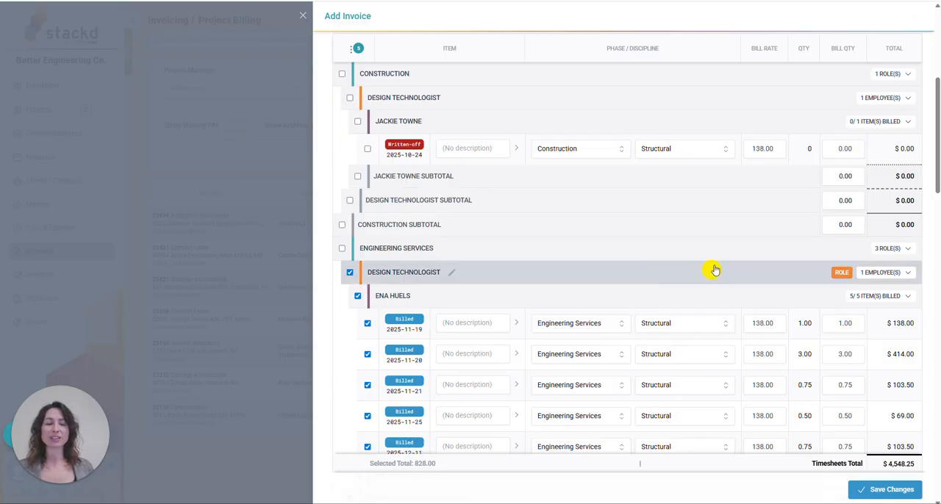
pyautogui.click(351, 275)
# Review the remaining timesheet entries, the Expense and Subconsultants sections, and the invoice totals
pyautogui.scroll(-5, 751, 273)
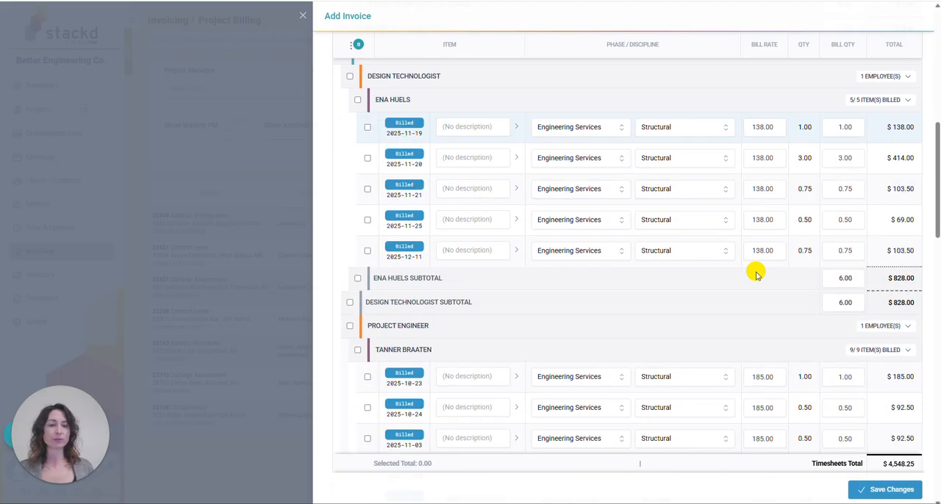
pyautogui.scroll(-10, 755, 275)
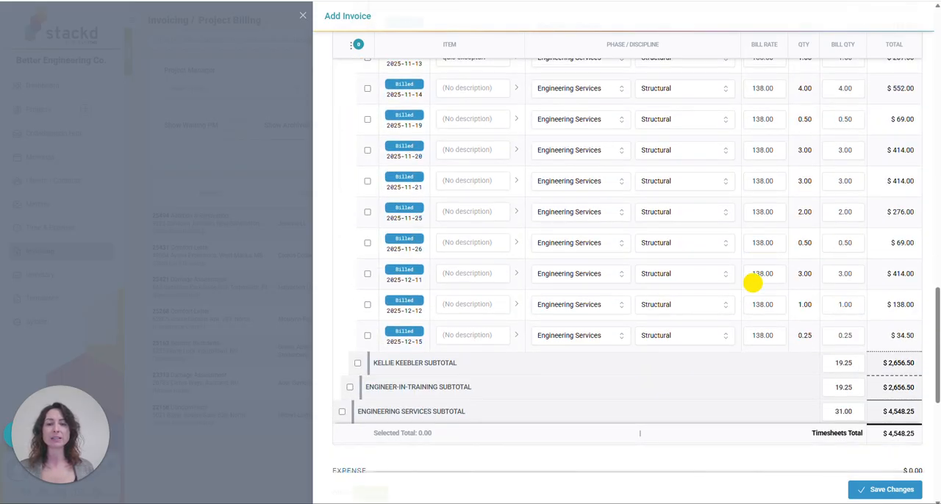
pyautogui.scroll(-3, 752, 282)
pyautogui.scroll(-2, 752, 282)
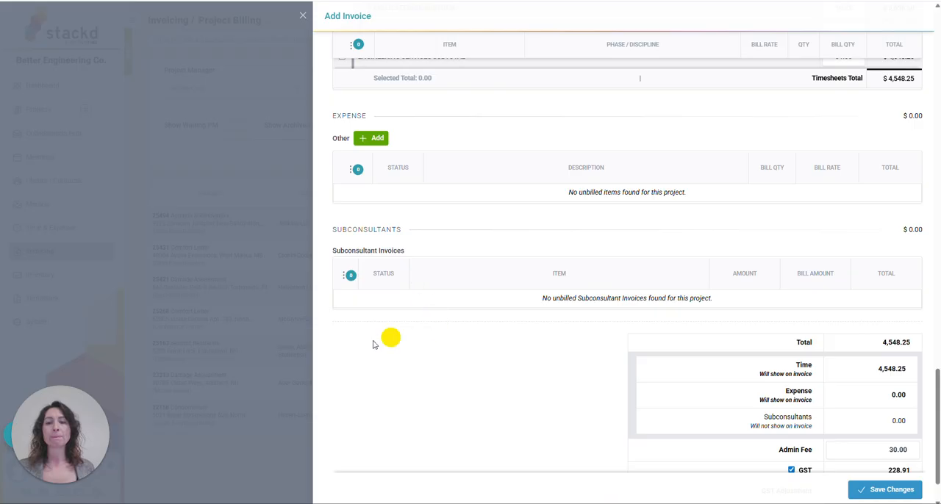
pyautogui.scroll(-2, 484, 375)
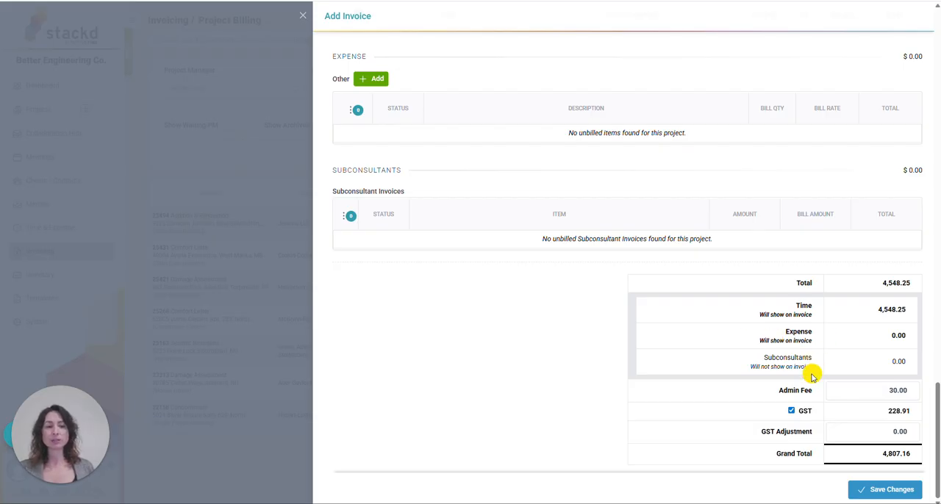
pyautogui.scroll(2, 768, 452)
pyautogui.scroll(-2, 779, 426)
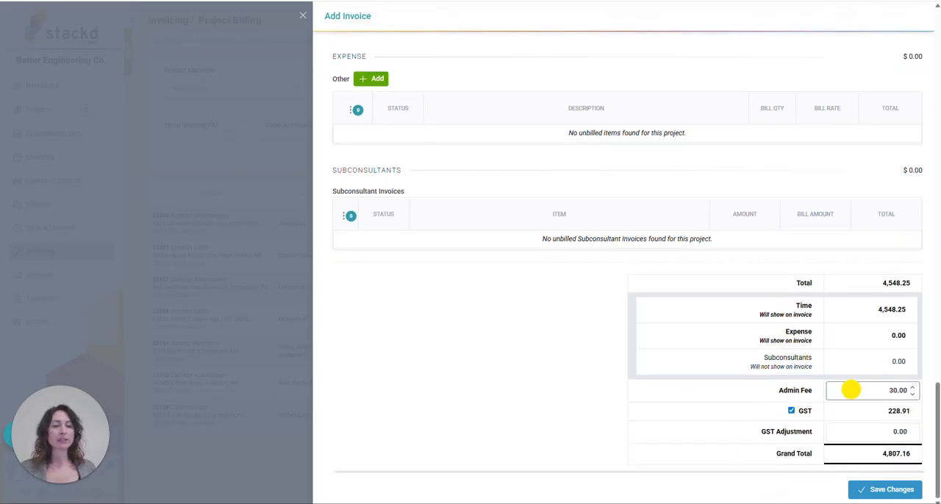
# Check the Admin Fee field without changing it and save the invoice
pyautogui.moveTo(859, 389); pyautogui.dragTo(926, 388)
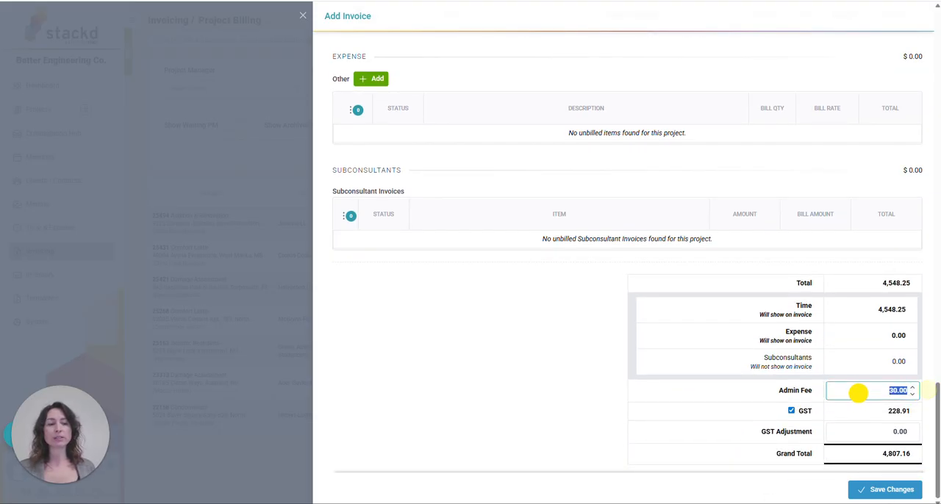
pyautogui.click(856, 389)
pyautogui.moveTo(852, 391); pyautogui.dragTo(913, 396)
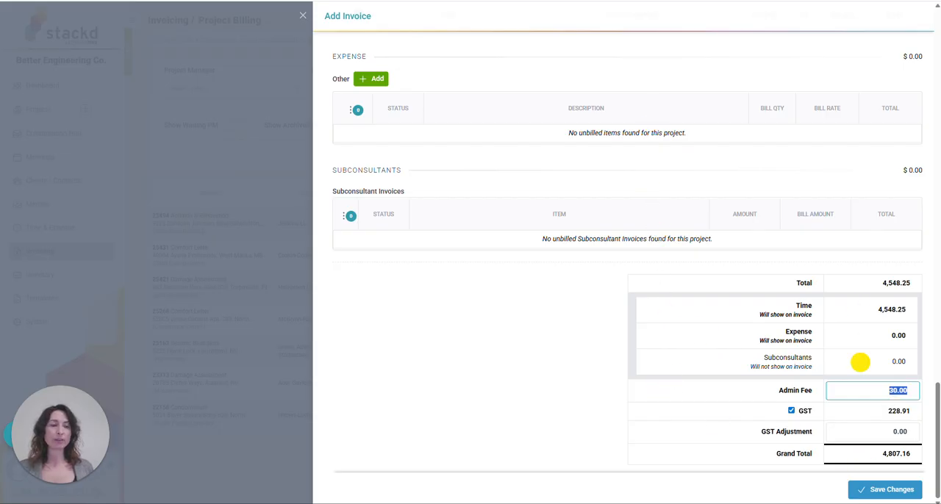
pyautogui.click(879, 491)
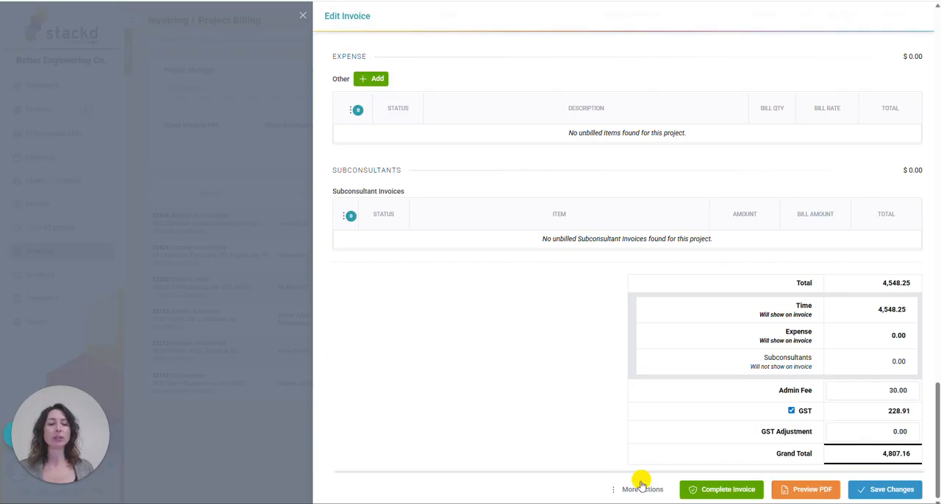
# Check which additional actions the saved invoice offers, and preview the draft as a PDF through to the page end
pyautogui.click(626, 491)
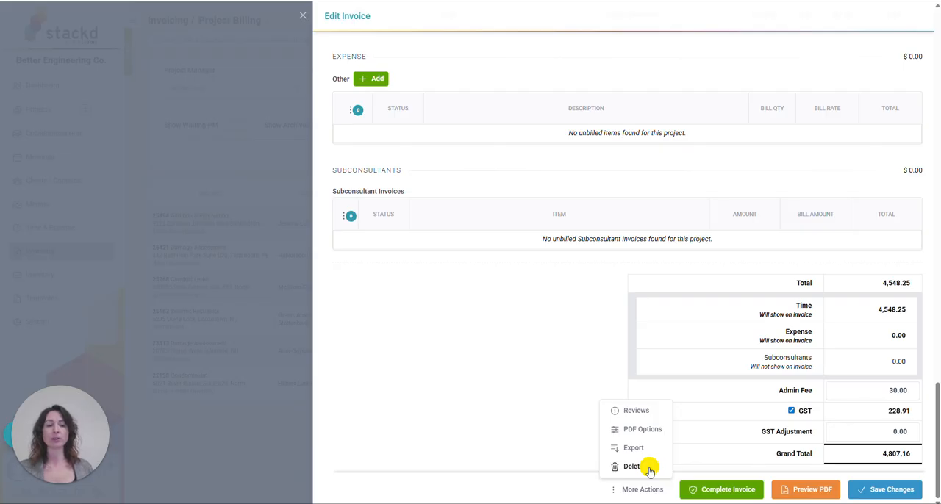
pyautogui.click(562, 438)
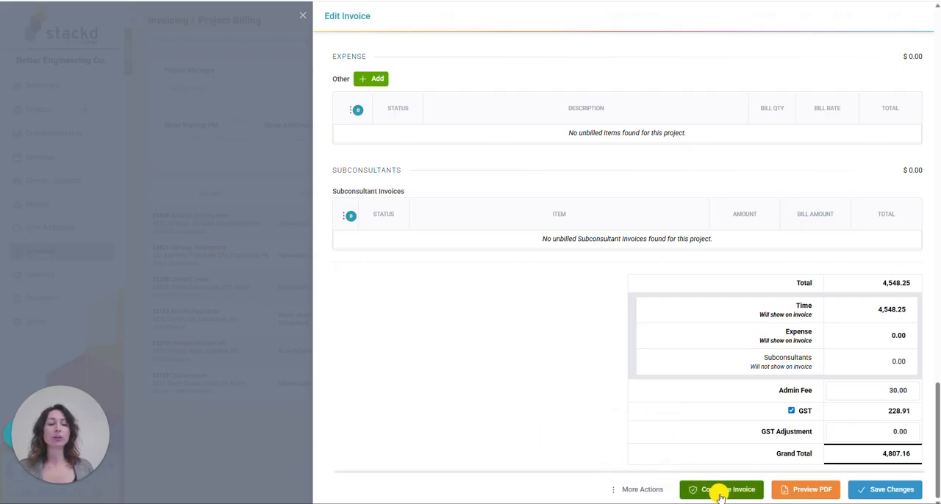
pyautogui.click(807, 492)
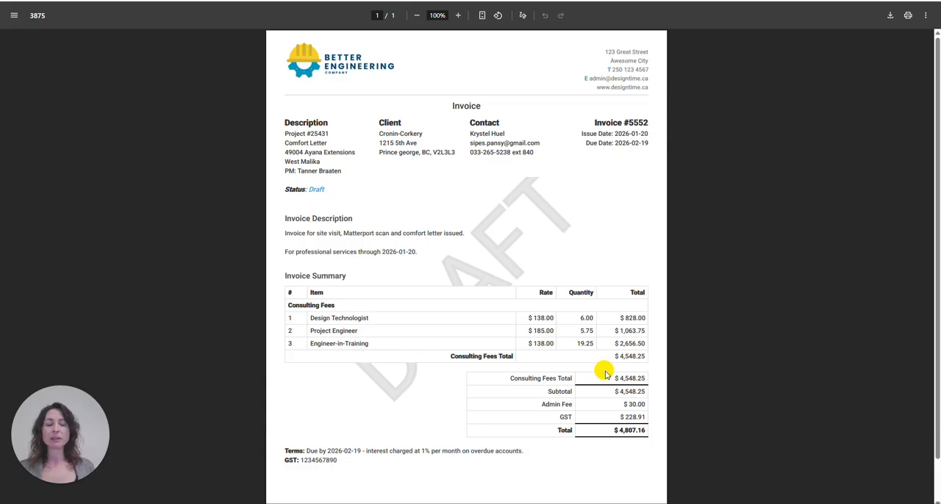
pyautogui.scroll(-2, 583, 456)
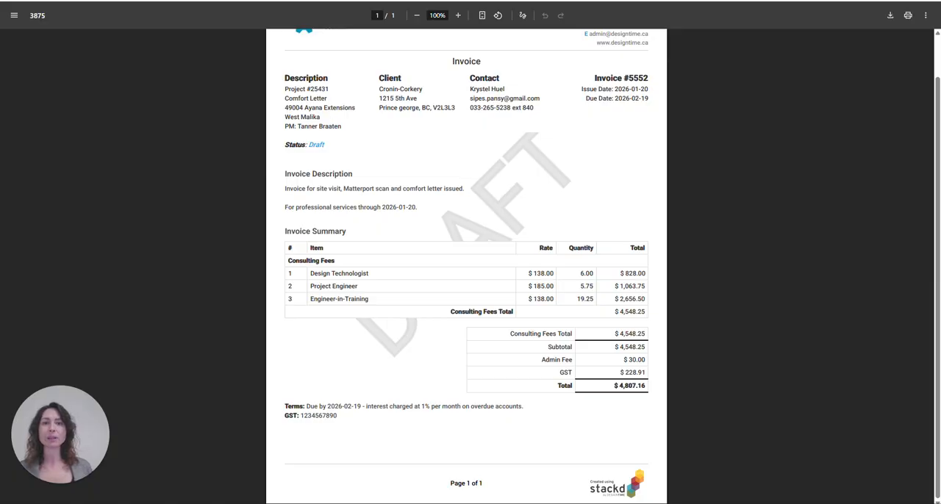
pyautogui.hotkey('ctrl', 'w')
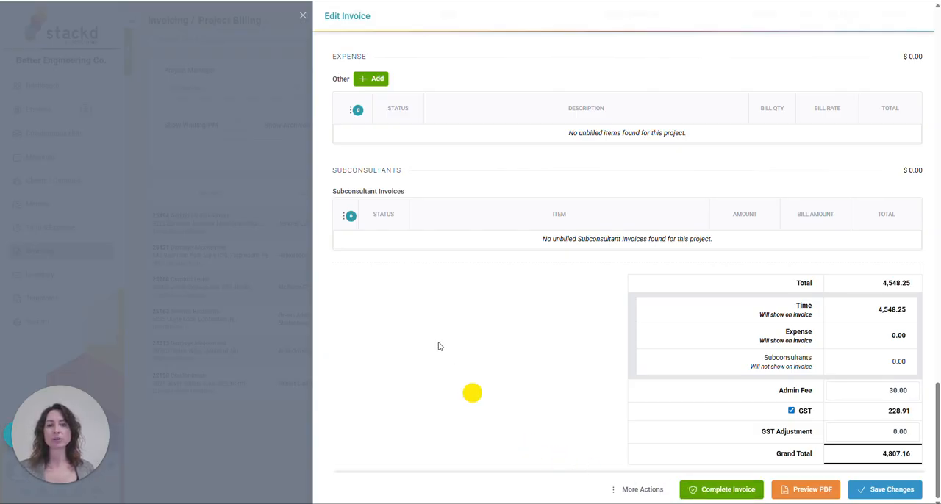
# Close the invoice and the project's billing details, and go to the Invoices list
pyautogui.click(306, 18)
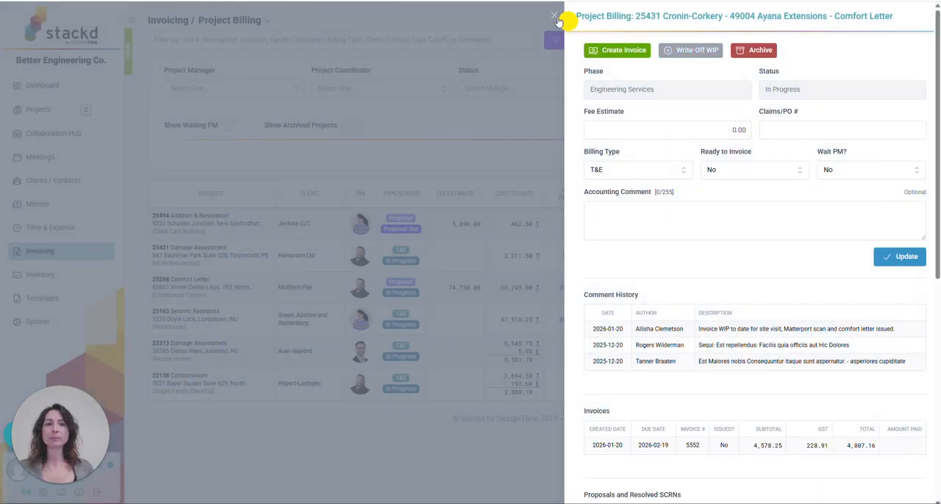
pyautogui.click(554, 17)
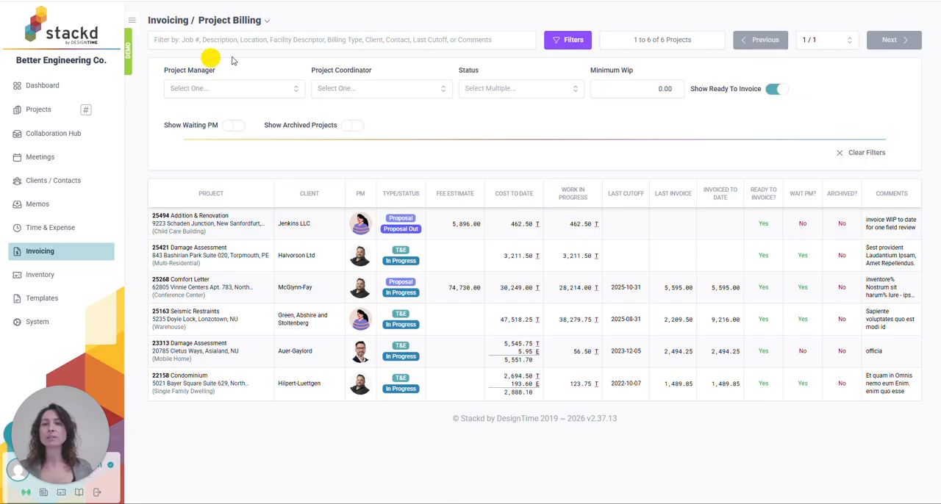
pyautogui.click(258, 25)
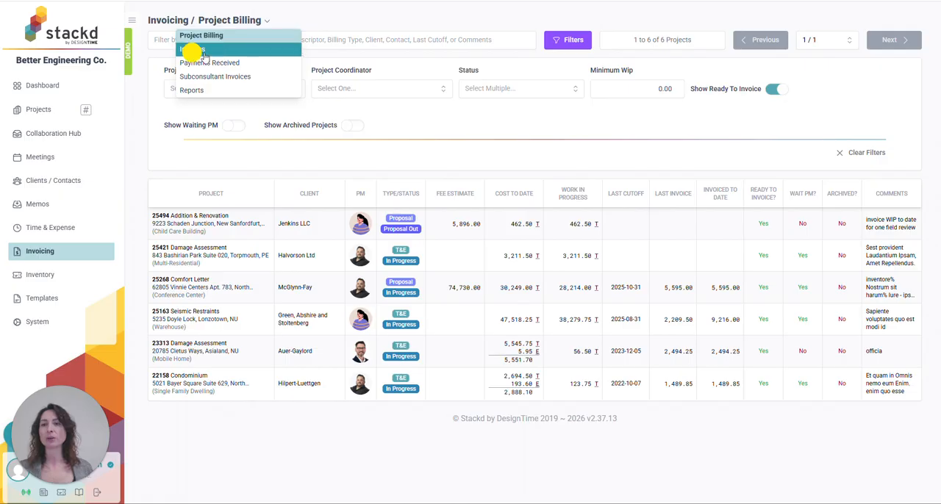
pyautogui.click(252, 51)
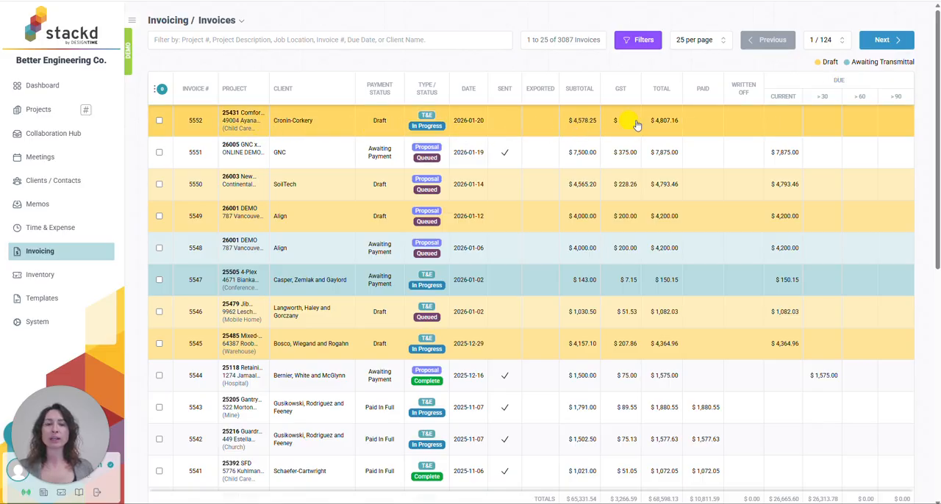
# Open the draft Cronin-Corkery invoice dated 2026-01-20 and review its details down to the totals
pyautogui.click(717, 125)
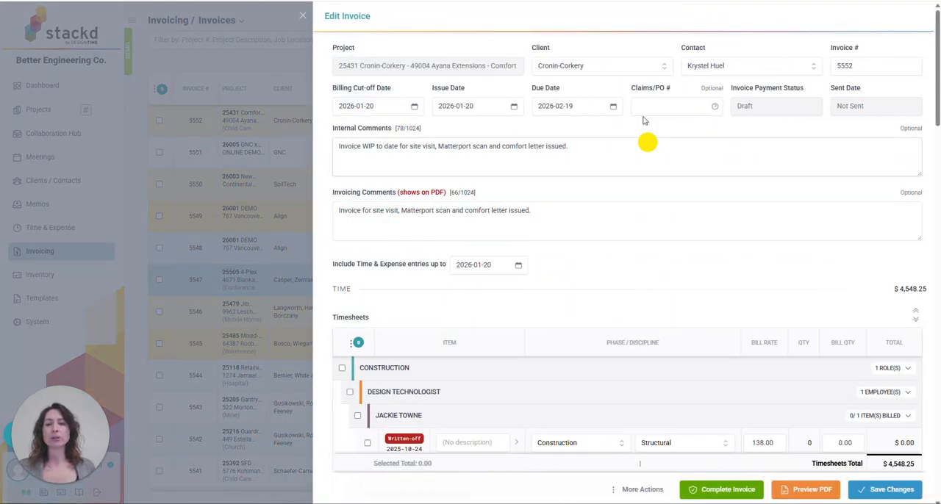
pyautogui.scroll(-10, 595, 372)
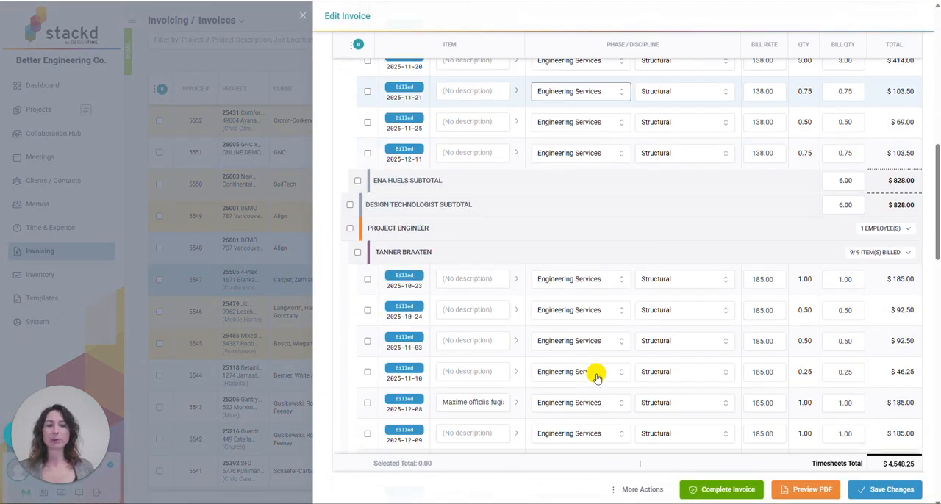
pyautogui.scroll(-10, 597, 376)
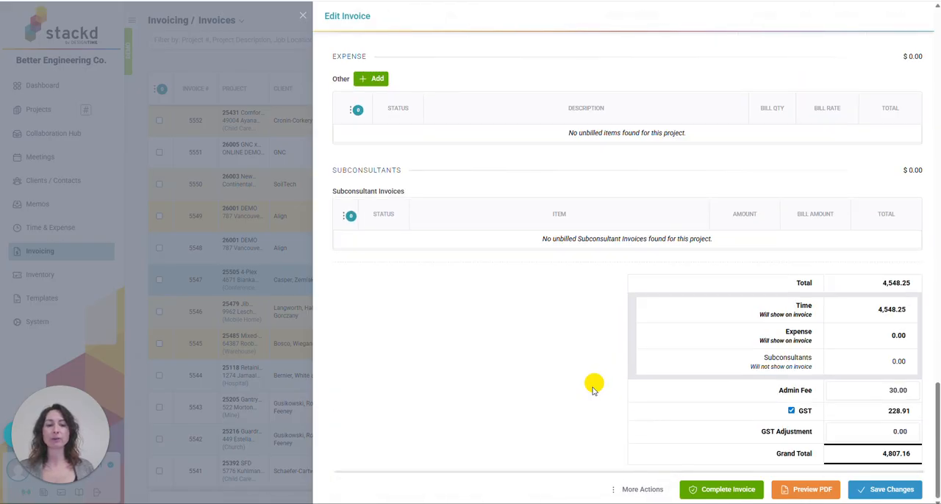
# Complete the invoice with only Group Fees by Role enabled, confirm the completion, and close the invoice
pyautogui.click(717, 492)
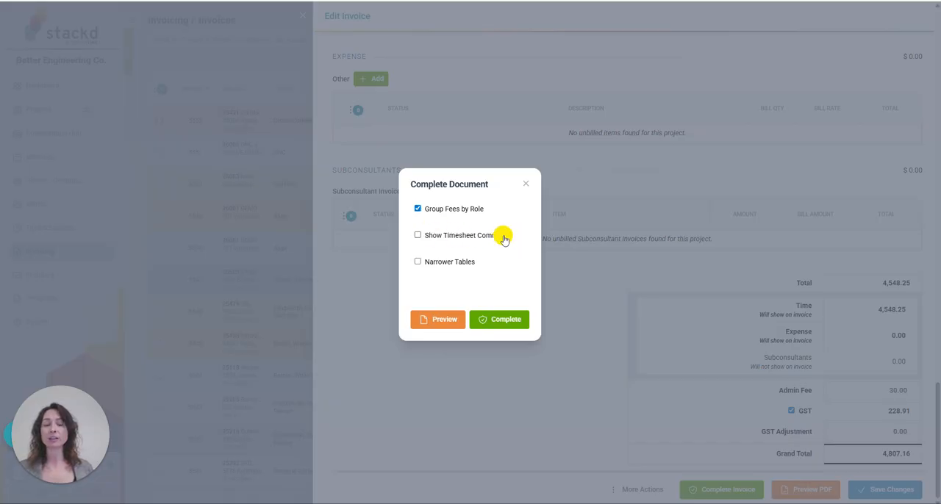
pyautogui.click(507, 321)
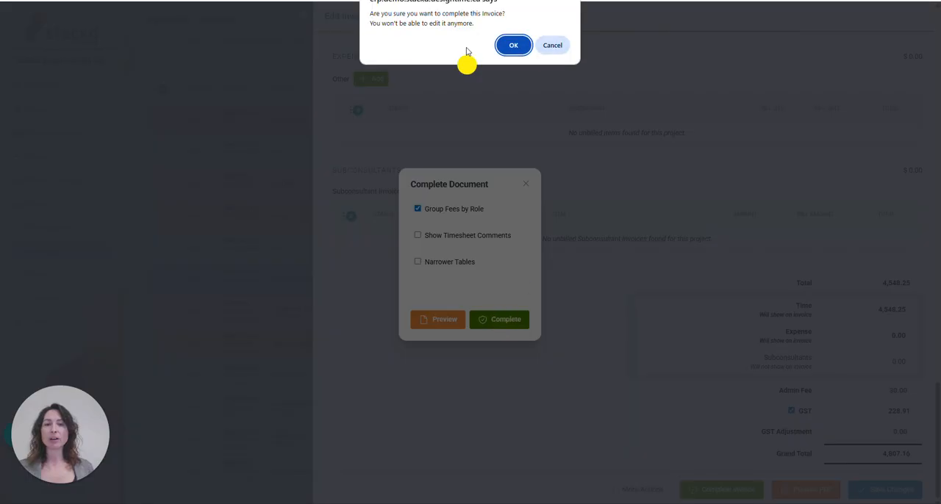
pyautogui.click(517, 45)
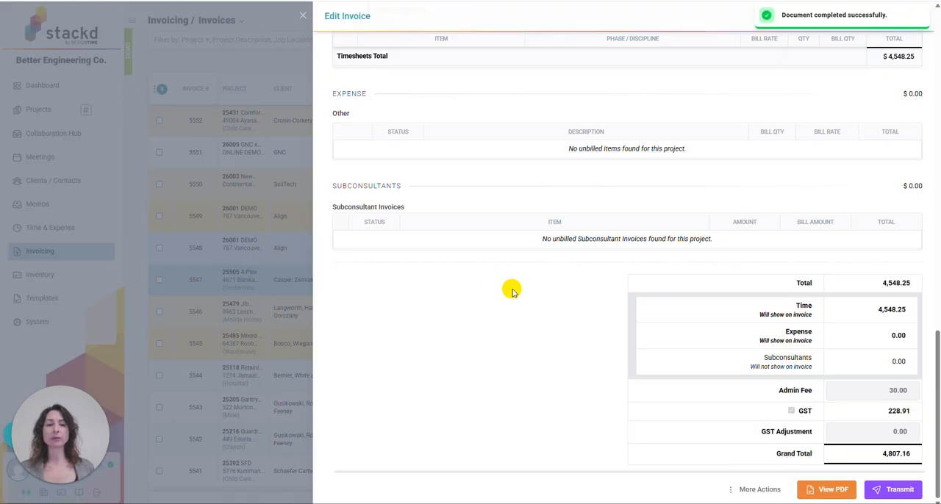
pyautogui.click(303, 20)
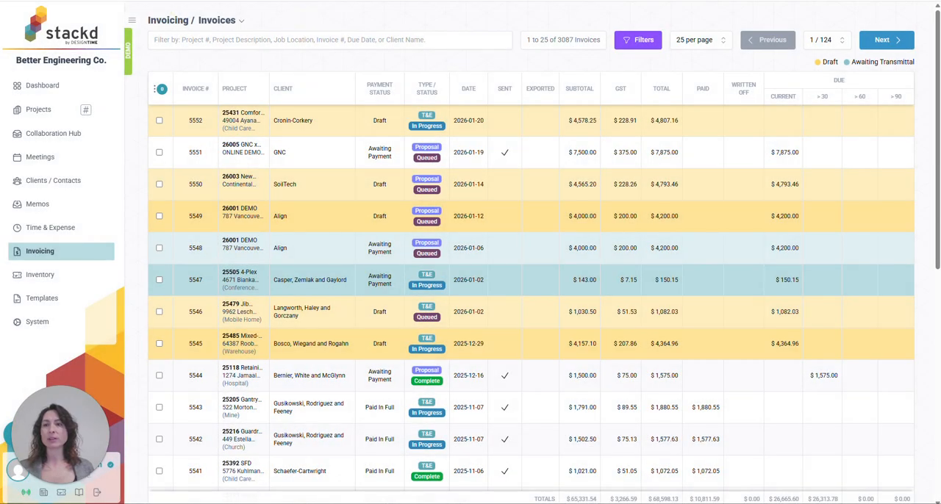